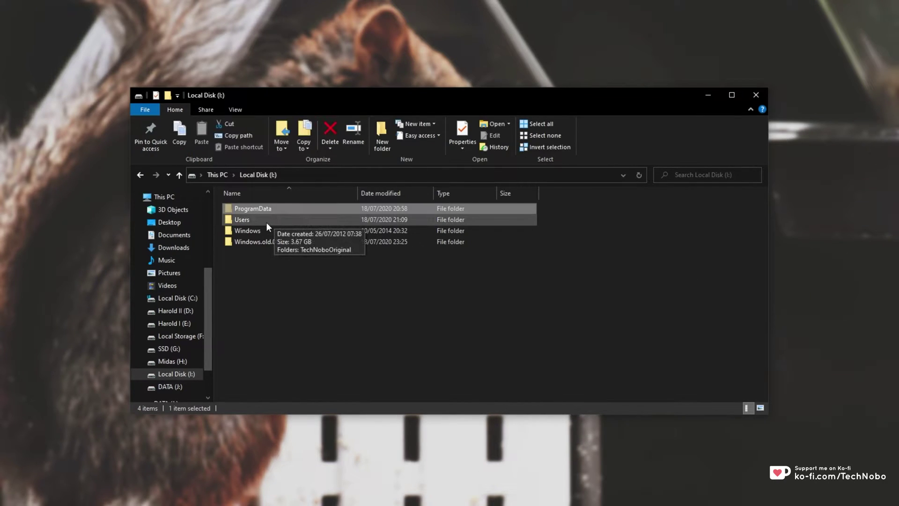
Step: Look inside Windows.old.000, then return to I:'s top level and select the Windows folder
click(277, 231)
click(288, 244)
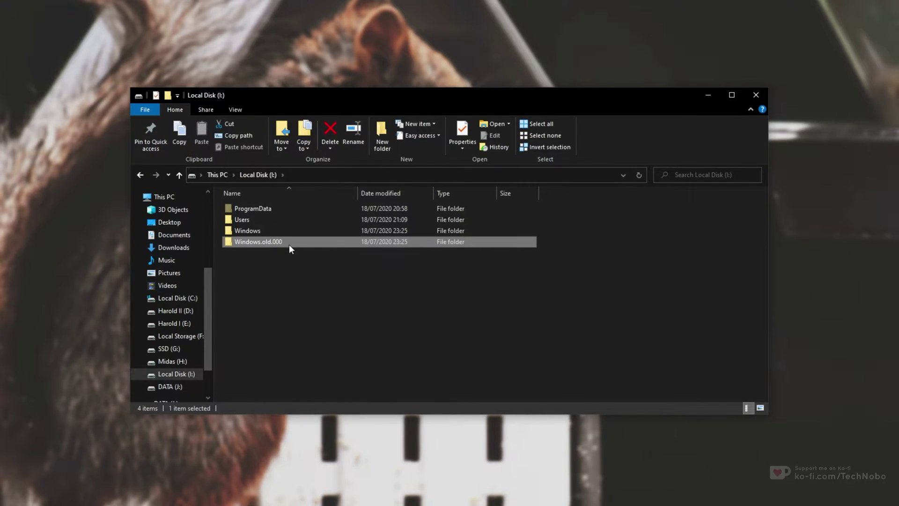
double_click(265, 230)
scroll(377, 356, down, 20)
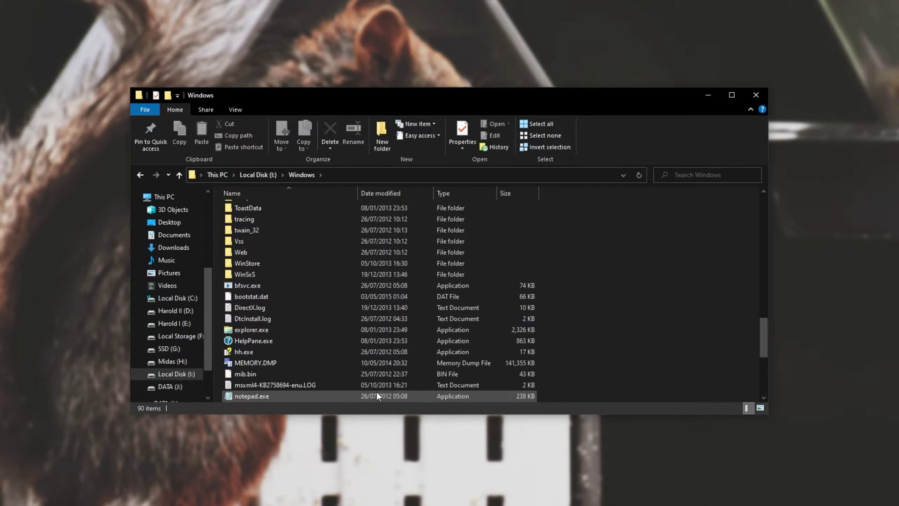
scroll(372, 320, up, 4)
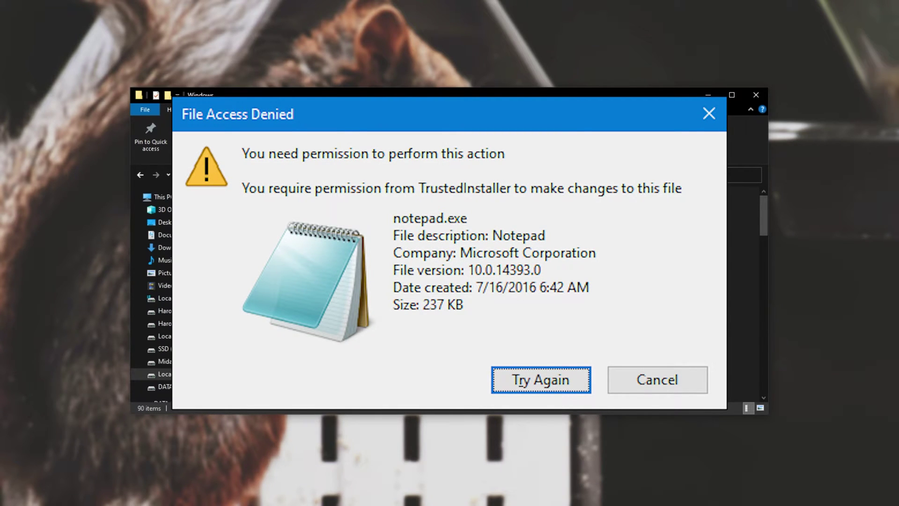
key(alt+Left)
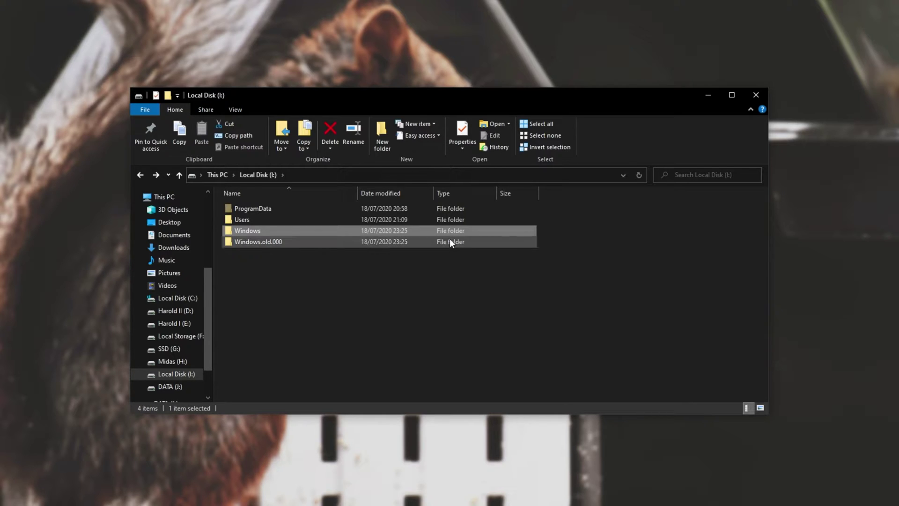
click(475, 218)
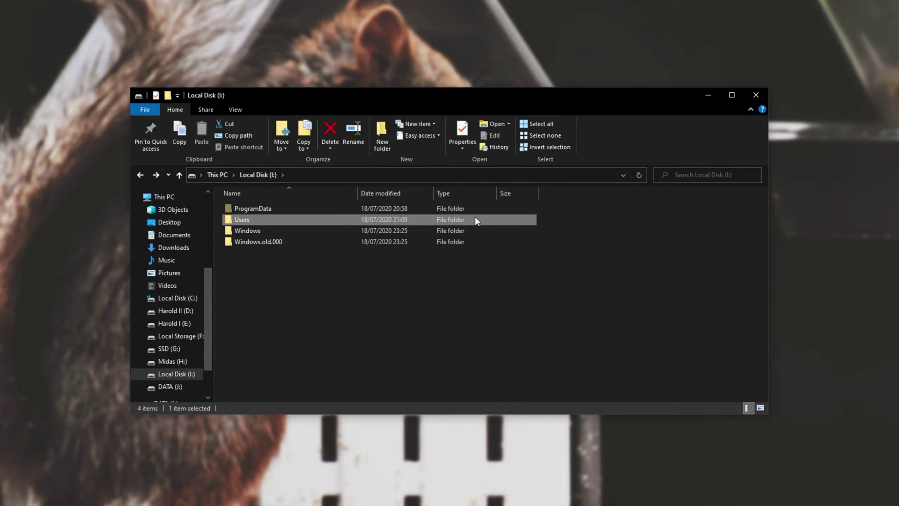
click(504, 268)
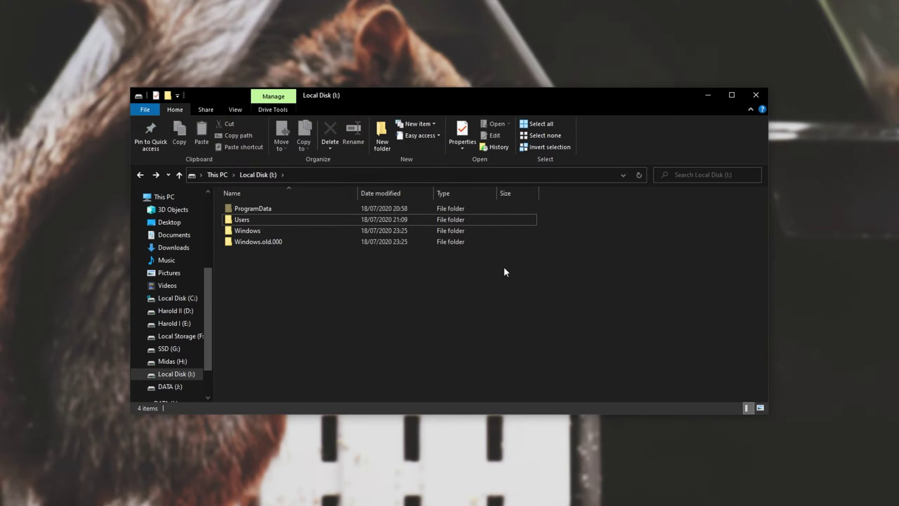
click(300, 233)
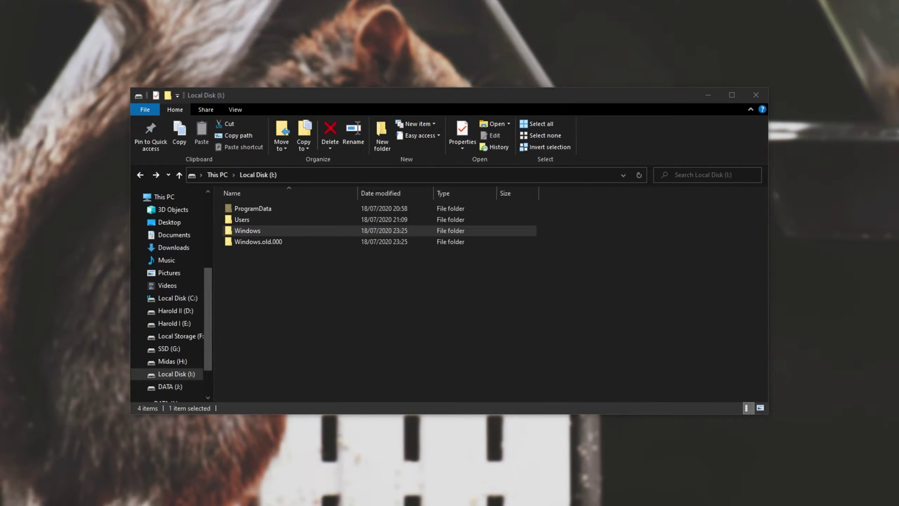
Step: Open I:\Windows and review splwow64.exe's Security permissions in its Properties, then close them
double_click(430, 230)
scroll(328, 272, down, 10)
scroll(293, 302, down, 5)
right_click(271, 294)
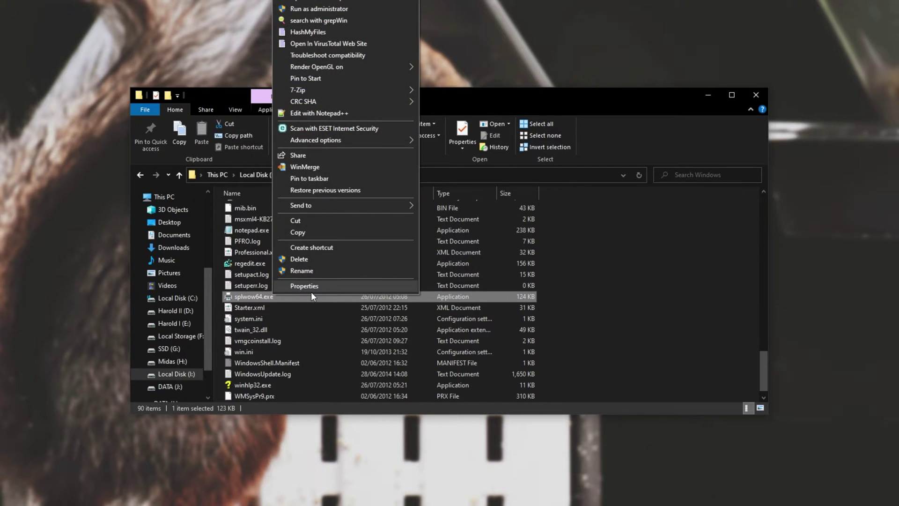
click(311, 286)
drag(328, 267, 405, 119)
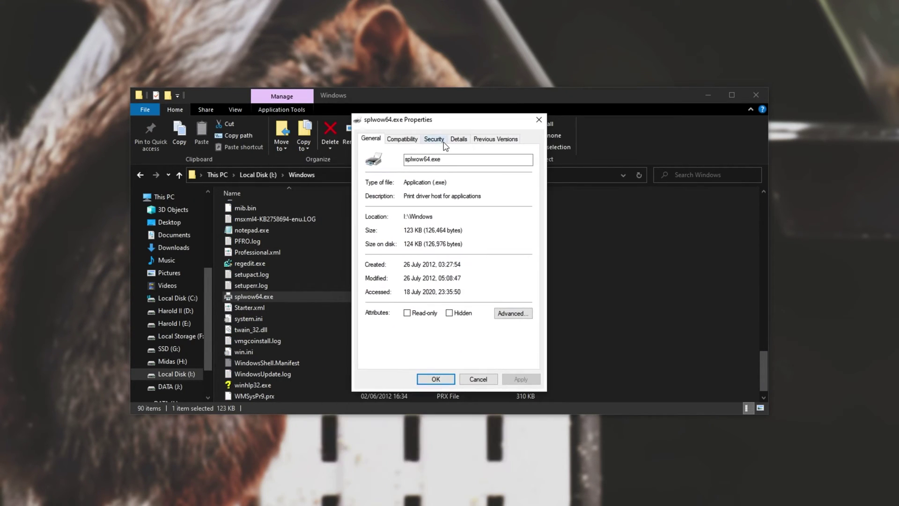
click(435, 139)
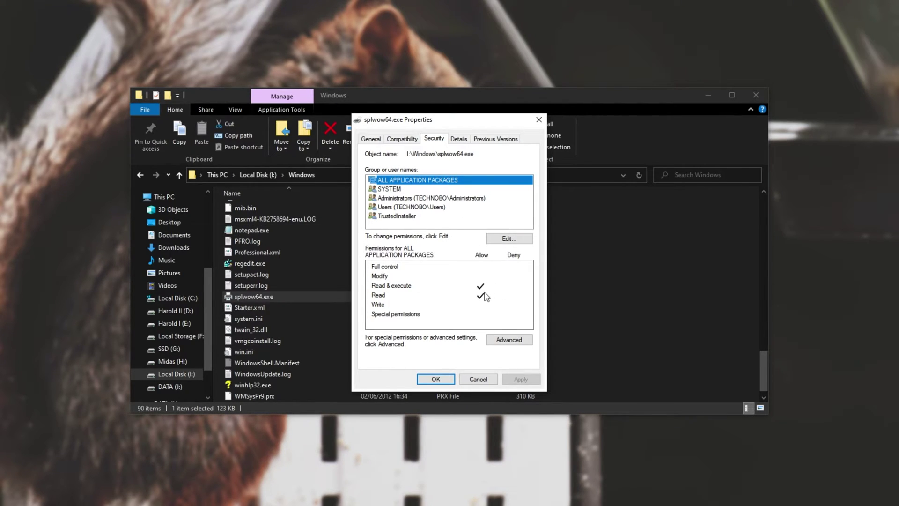
click(448, 267)
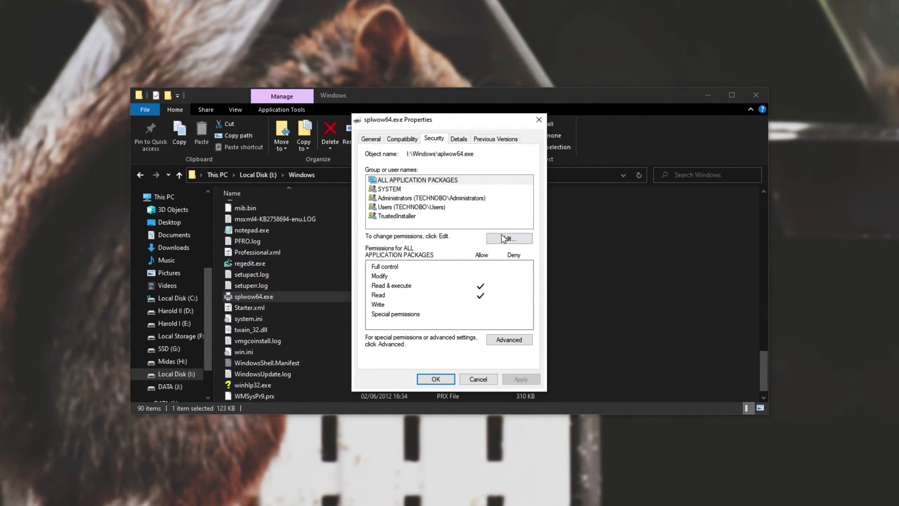
click(538, 122)
scroll(603, 255, up, 12)
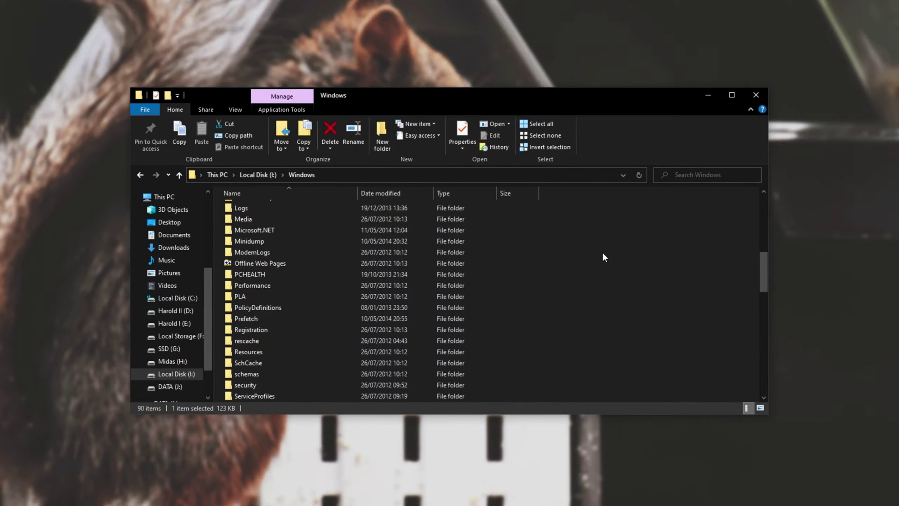
scroll(604, 257, up, 6)
scroll(398, 391, down, 20)
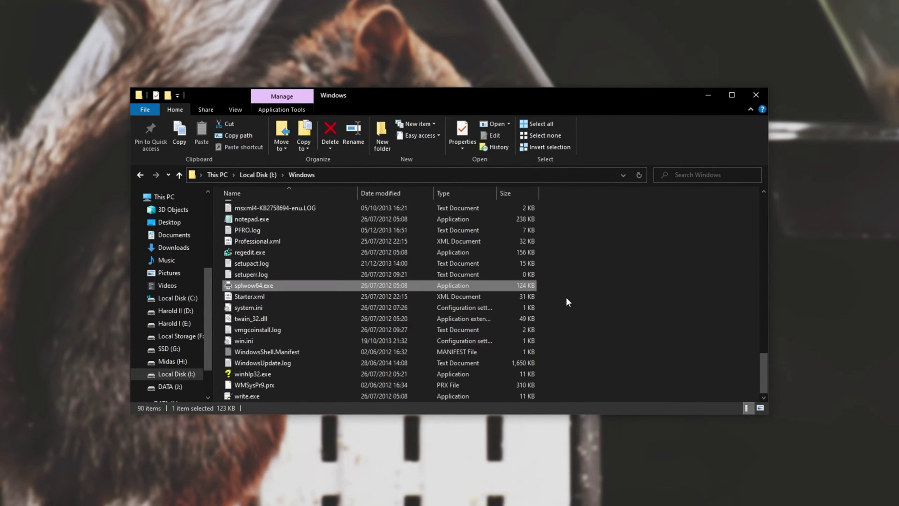
Step: Go back to I:'s top level and download Take Ownership Menu Hacks from the How-To Geek article
key(alt+Up)
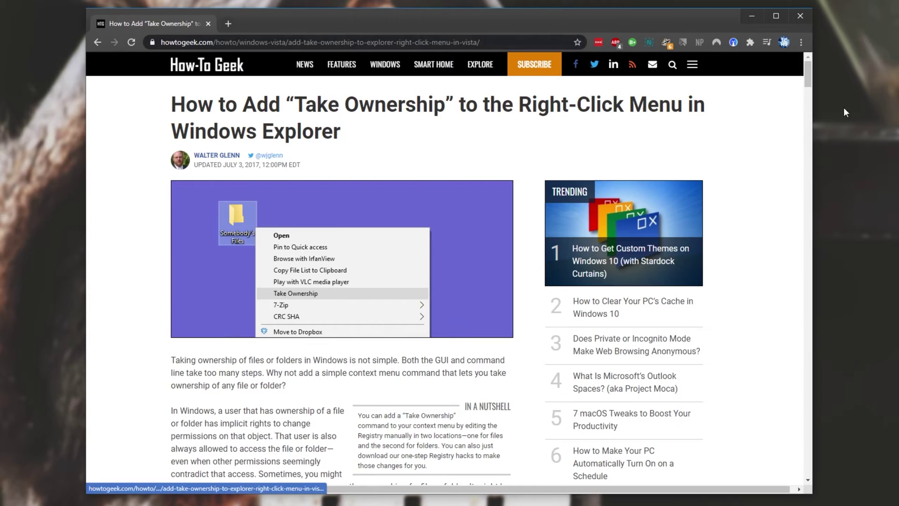
drag(809, 84, 809, 425)
scroll(437, 286, down, 2)
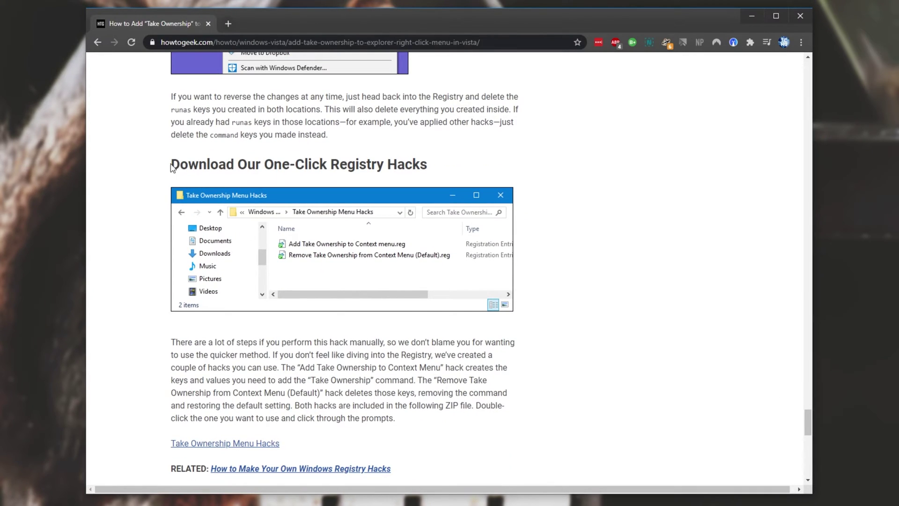
drag(173, 164, 428, 164)
scroll(328, 282, down, 1)
click(224, 390)
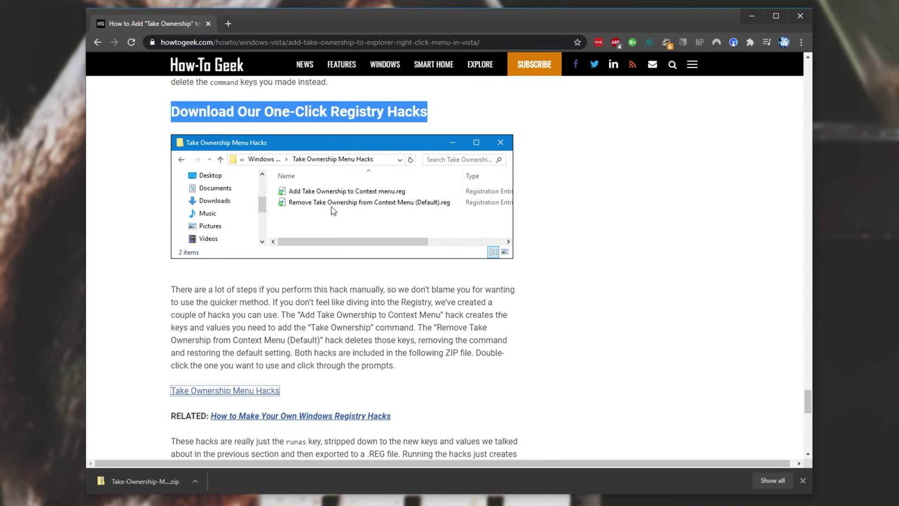
scroll(385, 244, up, 20)
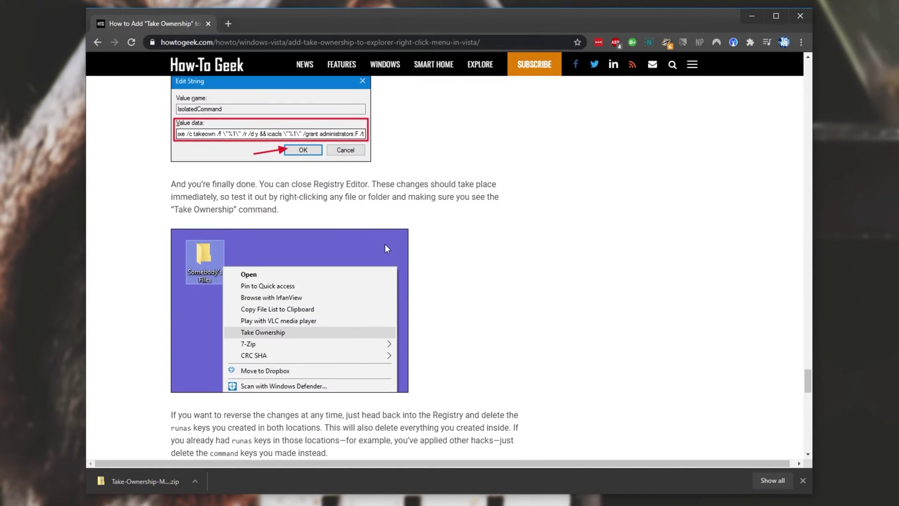
scroll(526, 321, up, 18)
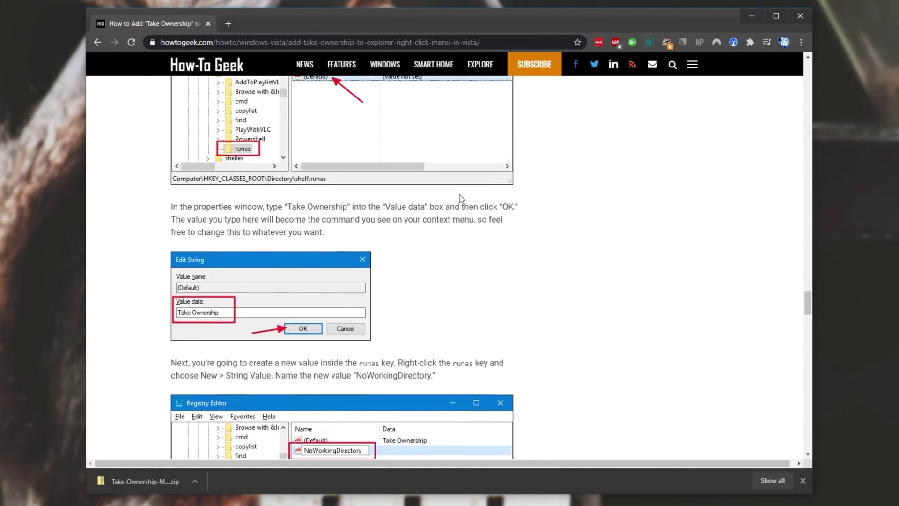
scroll(420, 210, down, 20)
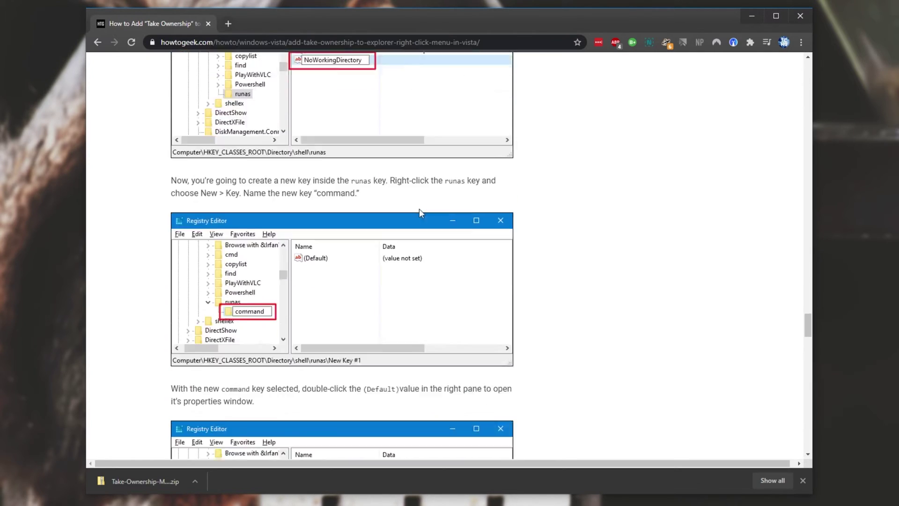
scroll(417, 227, down, 8)
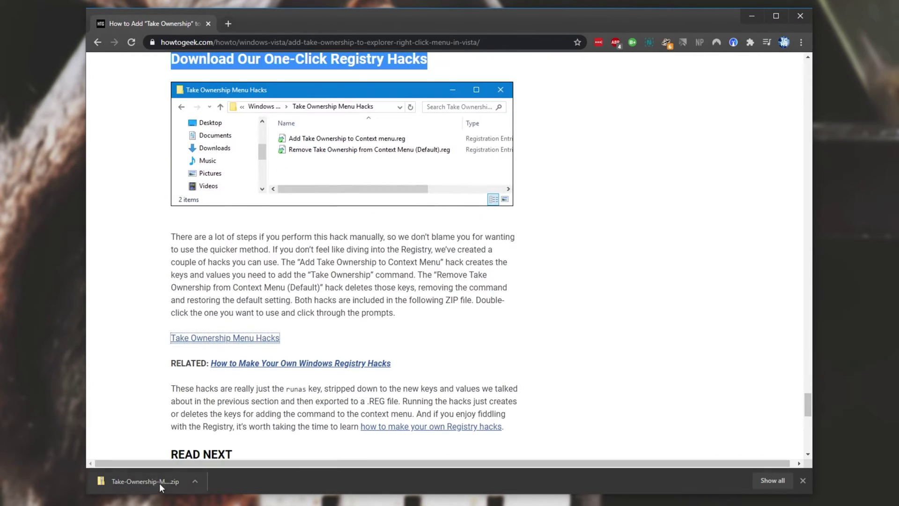
Step: Open the downloaded Take Ownership Menu Hacks ZIP and look over its Add and Remove registry files
click(159, 483)
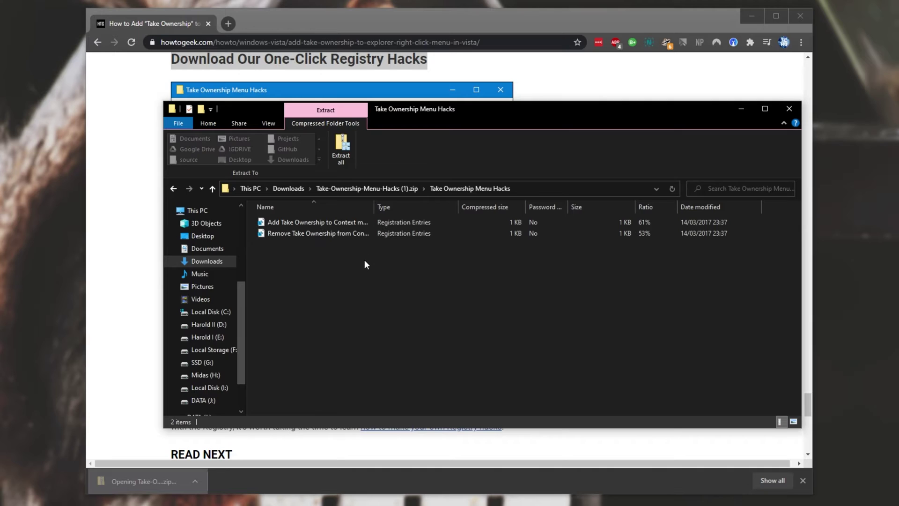
key(ctrl+a)
click(385, 278)
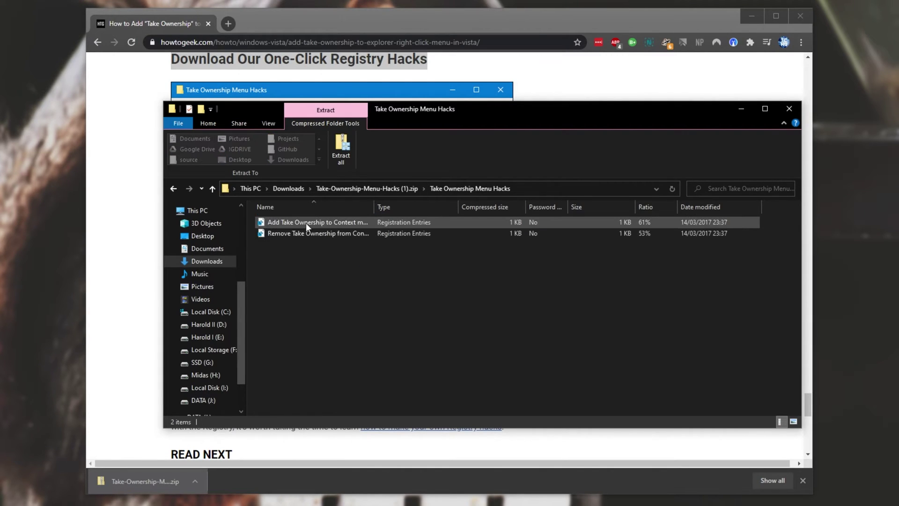
click(324, 222)
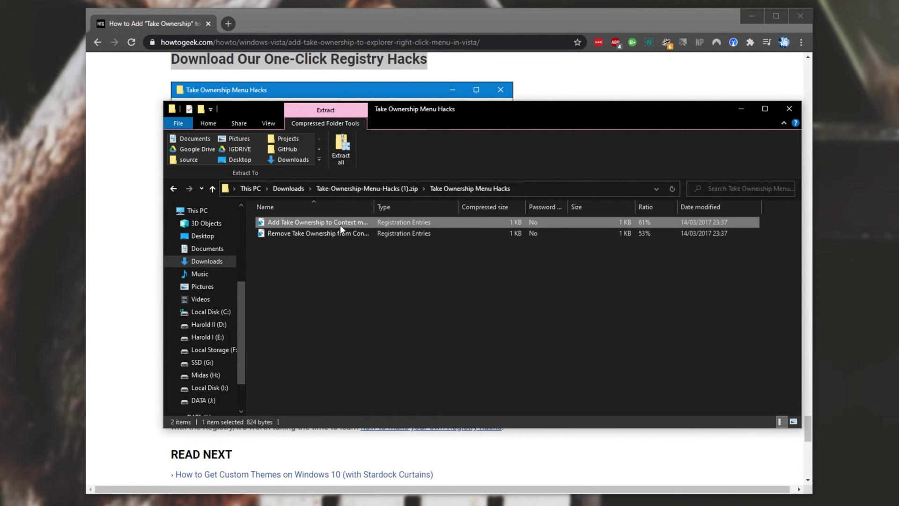
click(336, 233)
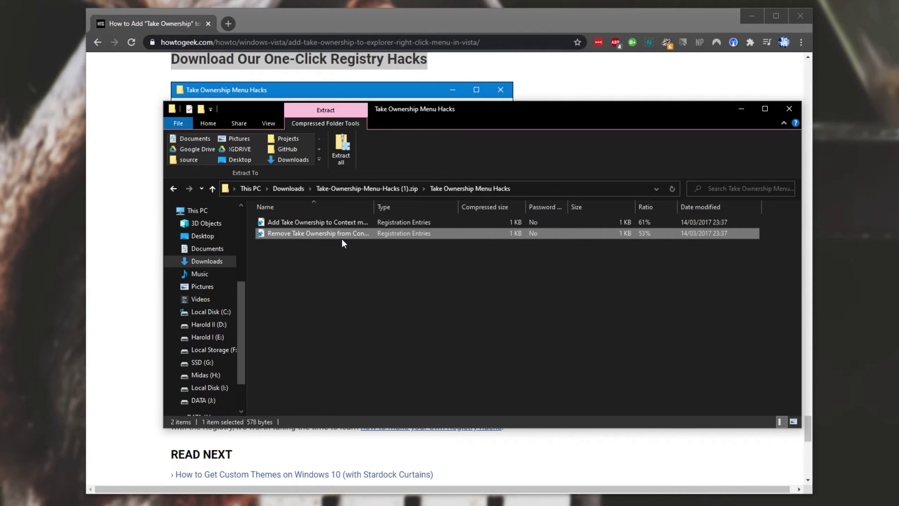
Step: Merge Add Take Ownership to Context menu.reg into the registry and return to Local Disk (I:)
double_click(337, 221)
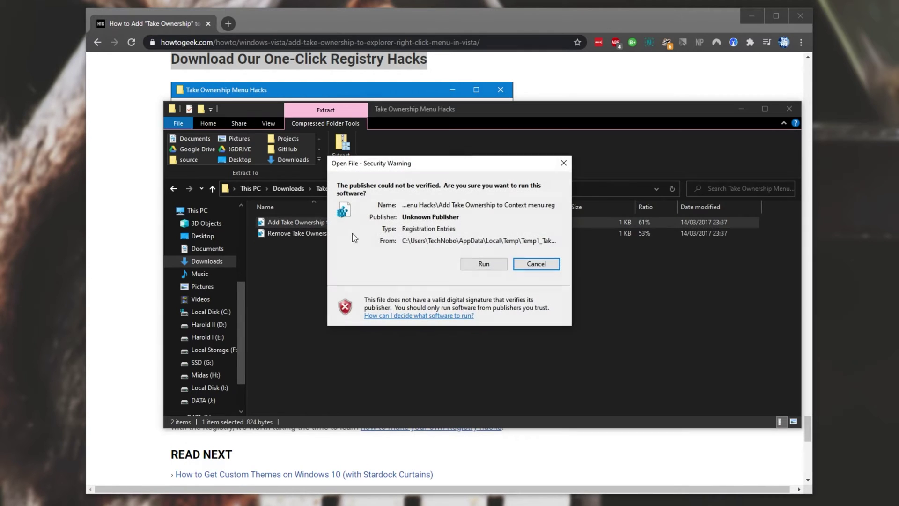
click(494, 264)
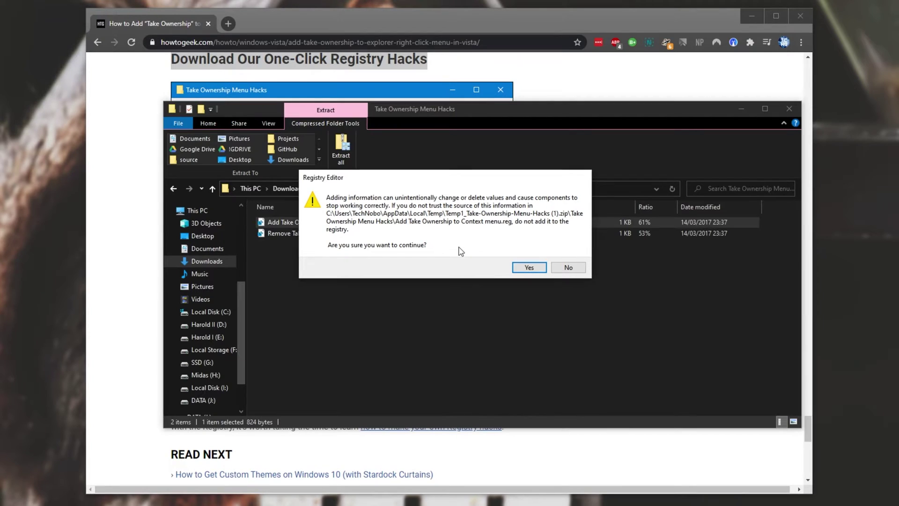
click(530, 267)
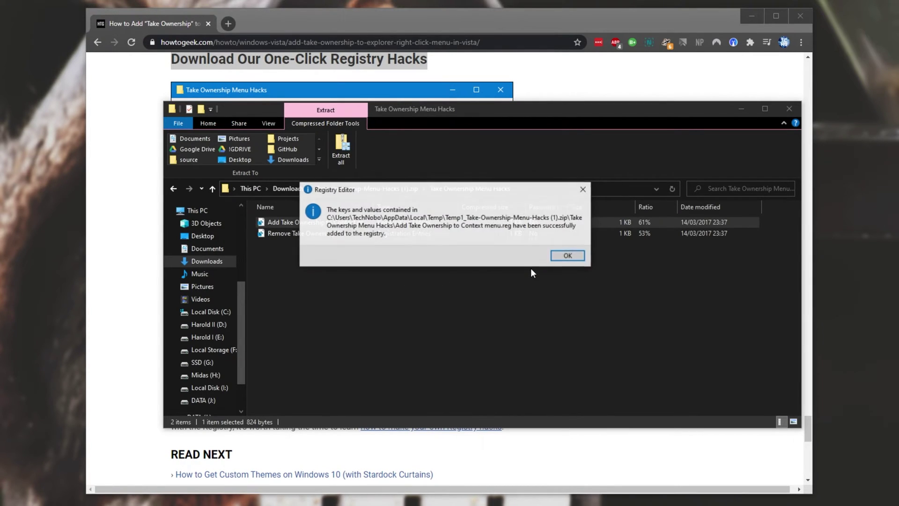
click(569, 258)
click(559, 82)
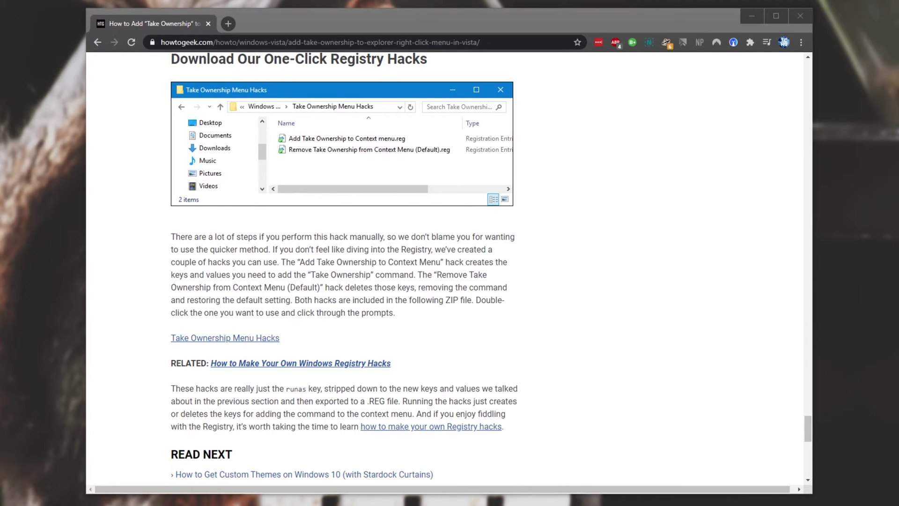
key(alt+Tab)
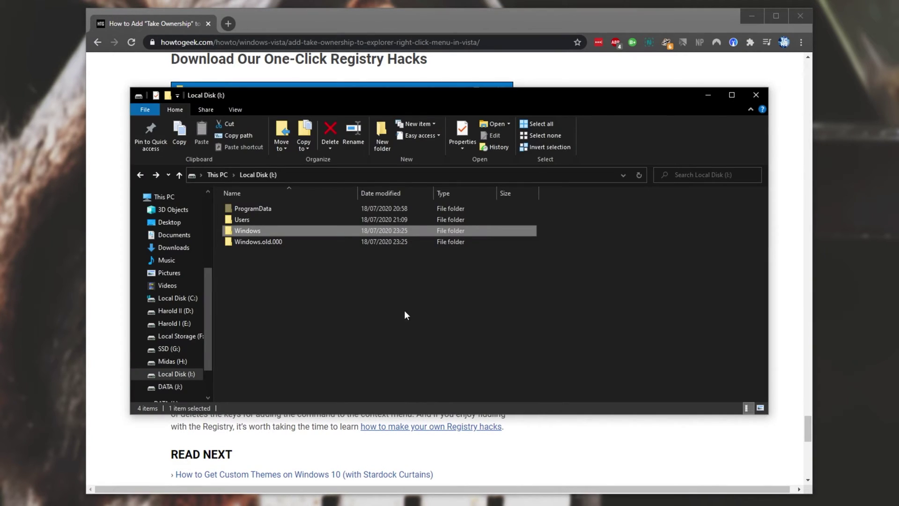
Step: Run the new Take Ownership context-menu command on the Windows folder of drive I:
right_click(296, 233)
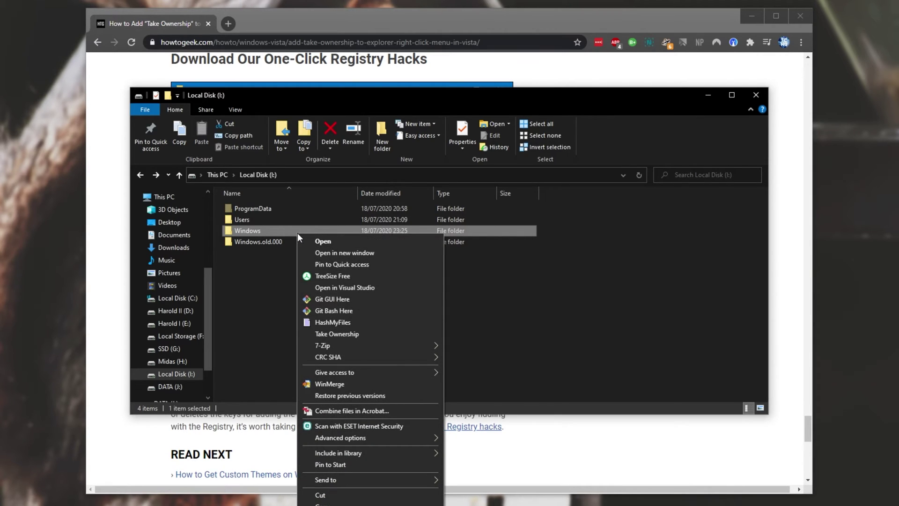
click(352, 335)
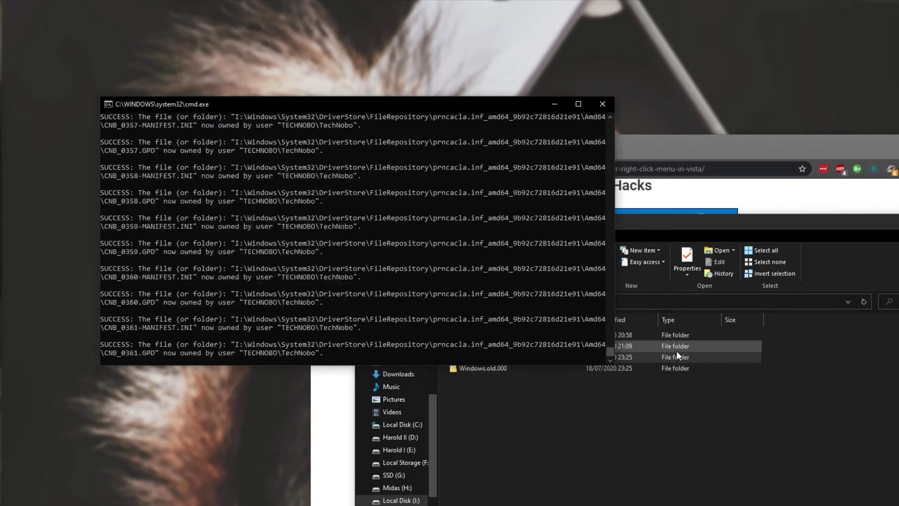
Step: Permanently delete the addins folder inside I:\Windows, granting administrator permission
double_click(636, 356)
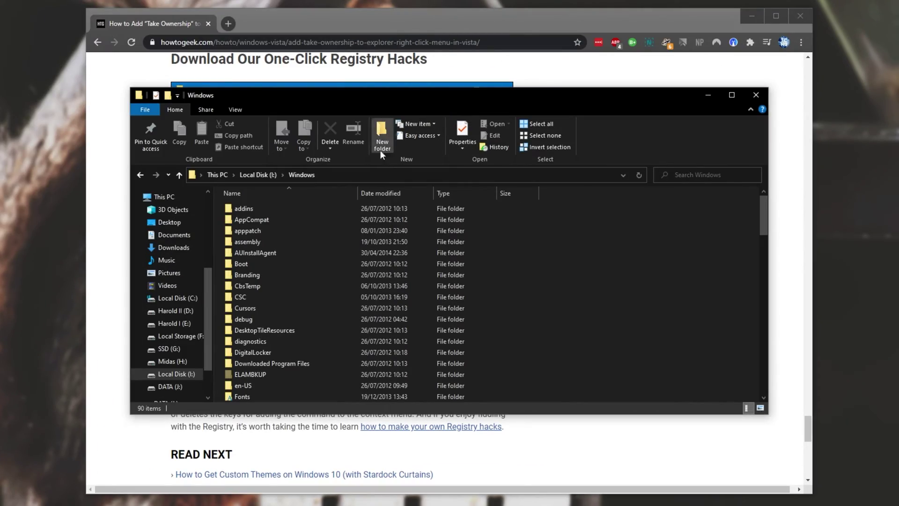
click(302, 208)
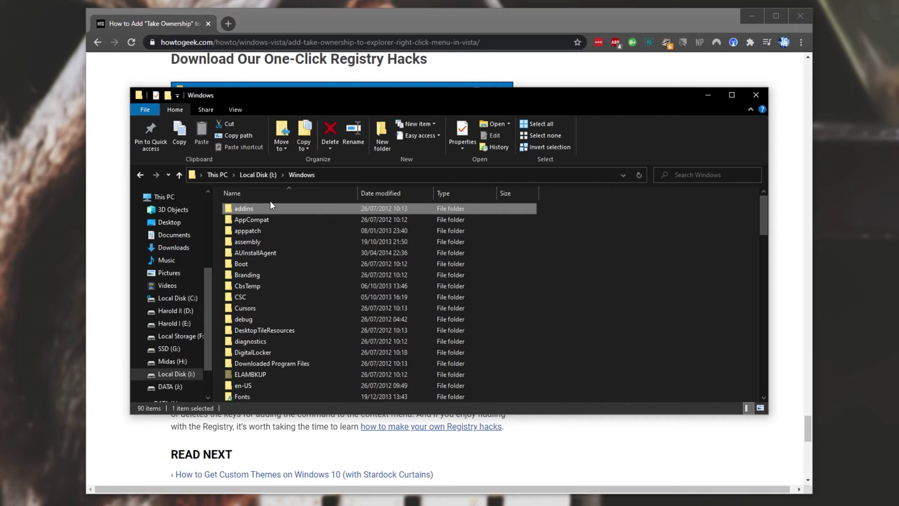
key(shift+Delete)
key(Return)
click(461, 233)
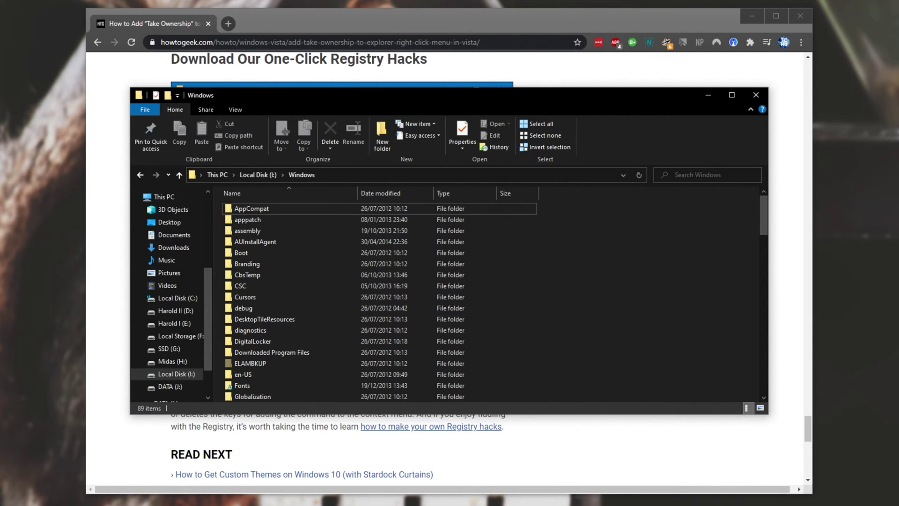
Step: Select the Remove Take Ownership .reg file and minimize the archive window
key(super)
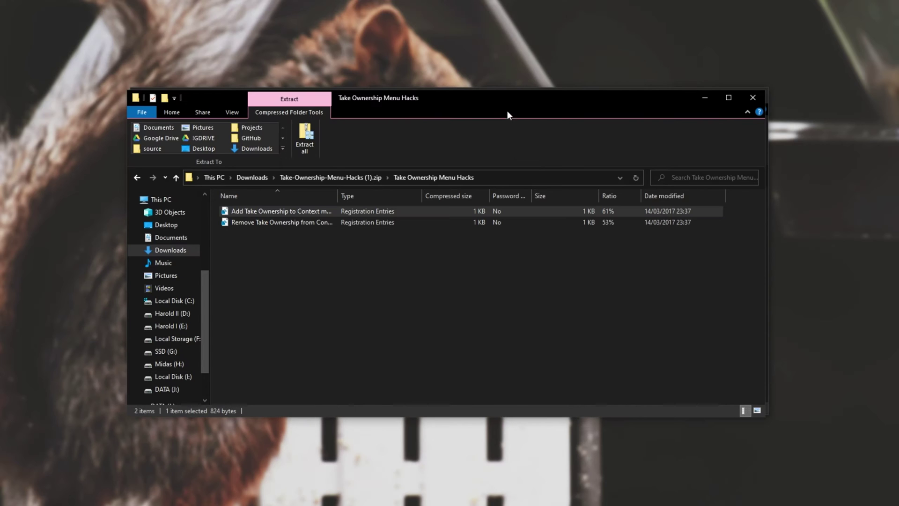
click(364, 219)
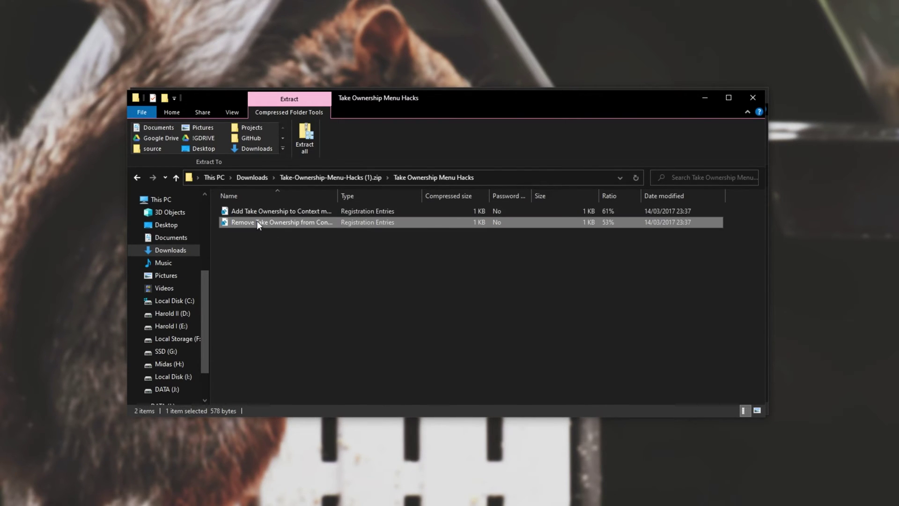
click(703, 99)
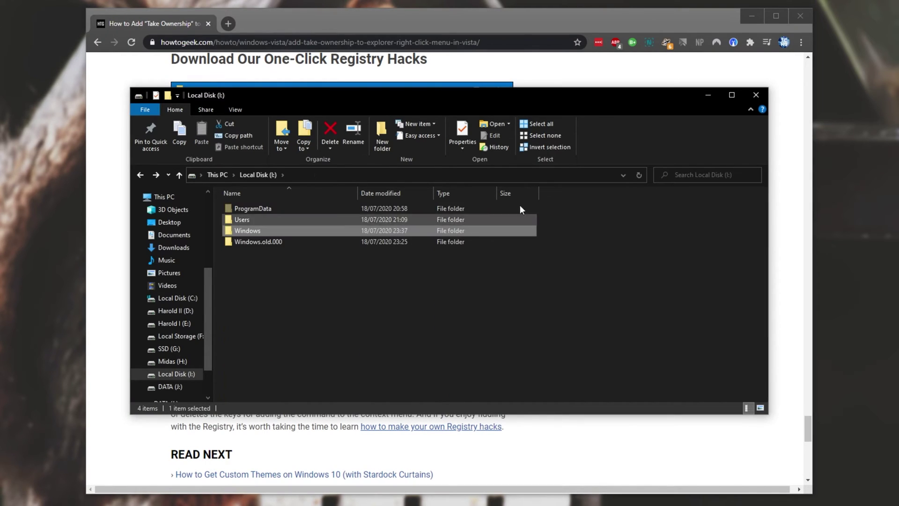
Step: Minimize the browser and rename I:'s Windows folder to Windows.old, granting administrator permission
click(470, 218)
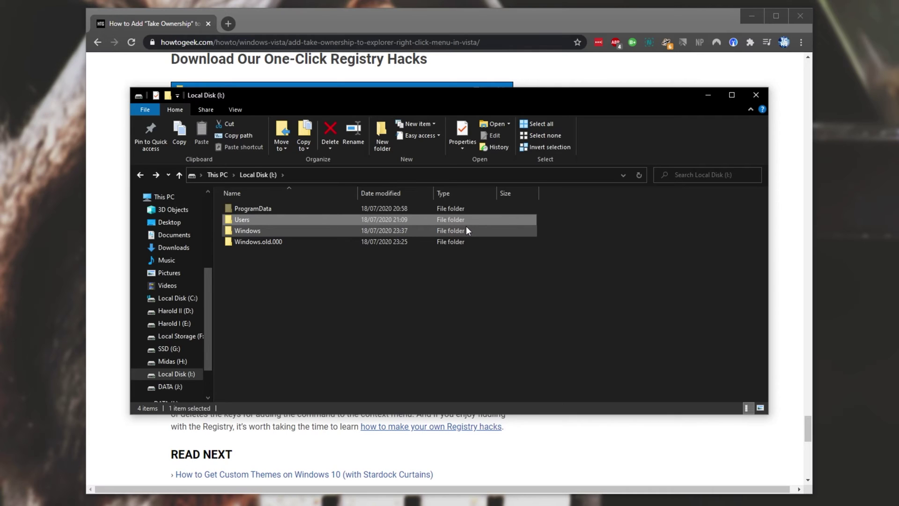
click(374, 229)
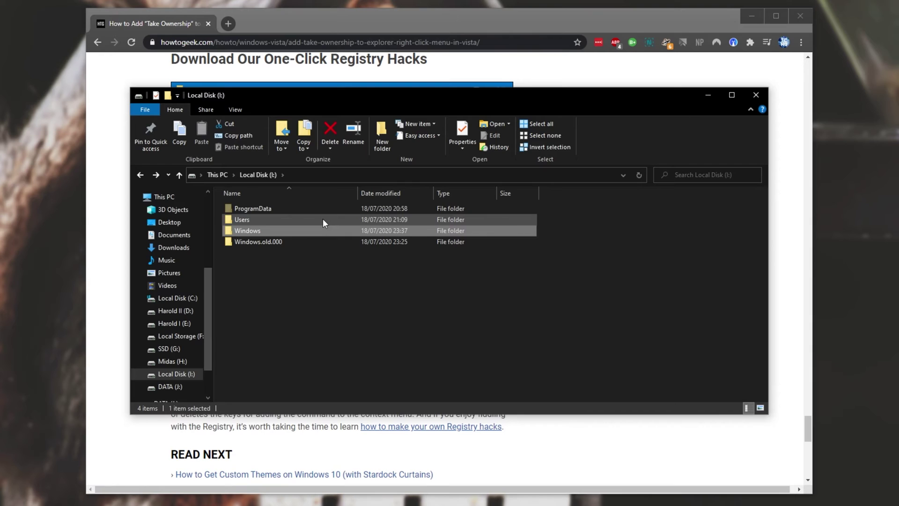
click(752, 17)
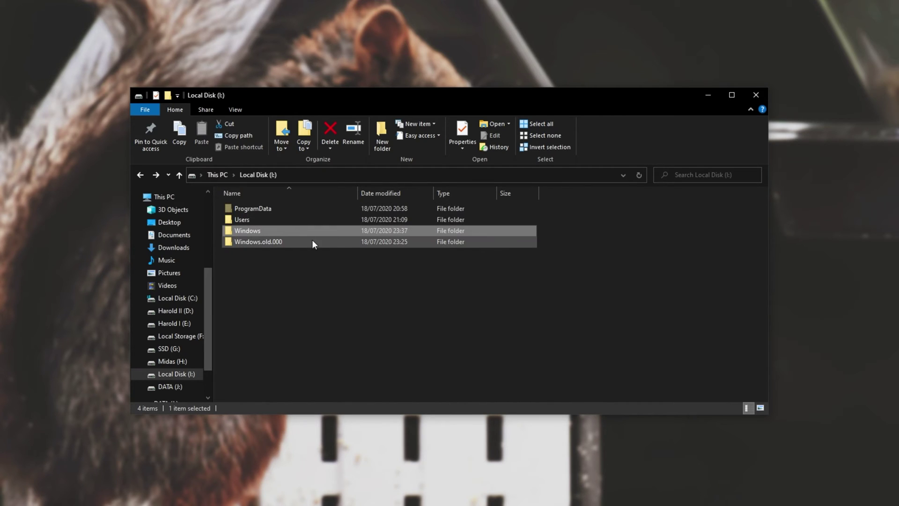
click(262, 233)
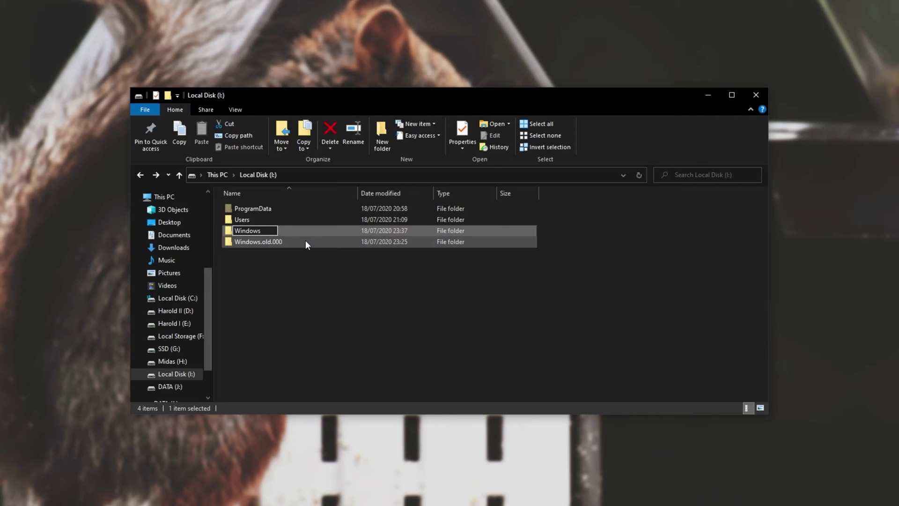
text(.old)
key(Return)
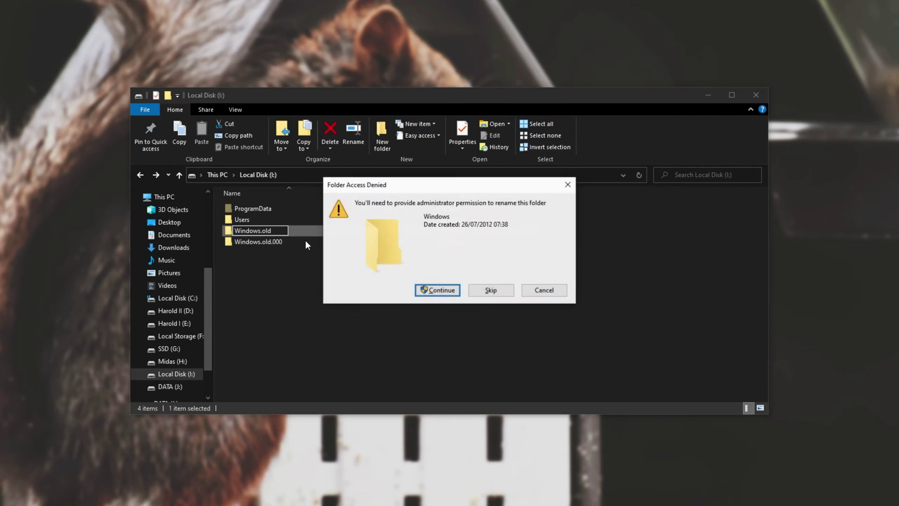
click(437, 291)
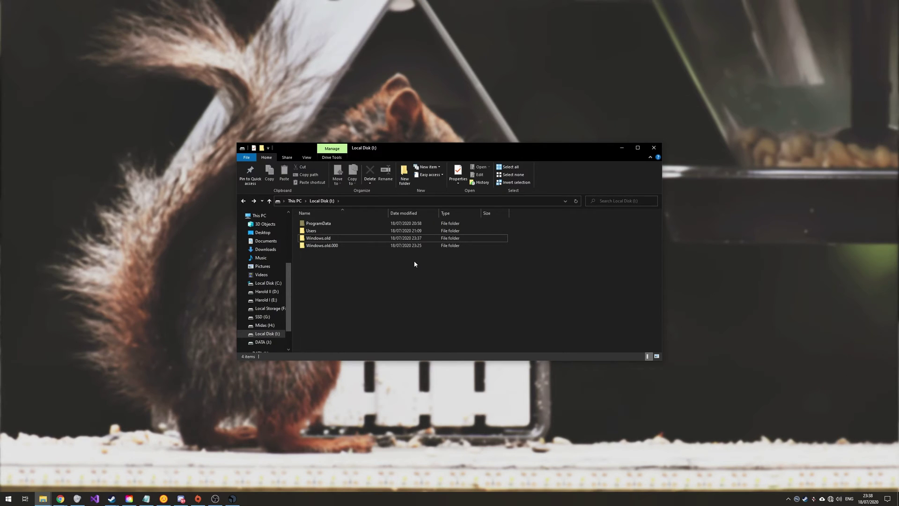
Step: Launch Disk Cleanup from a 'clean' search and scan drive (I:)
key(super)
text(clean)
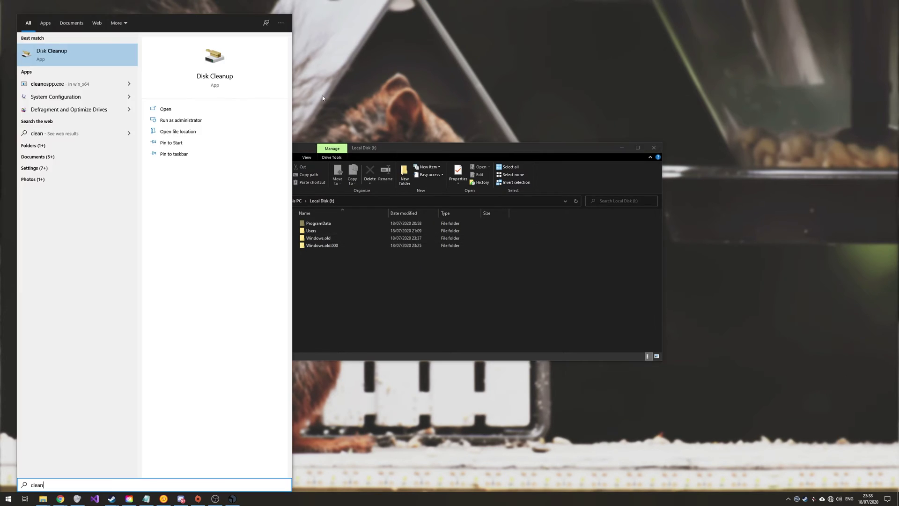
click(80, 53)
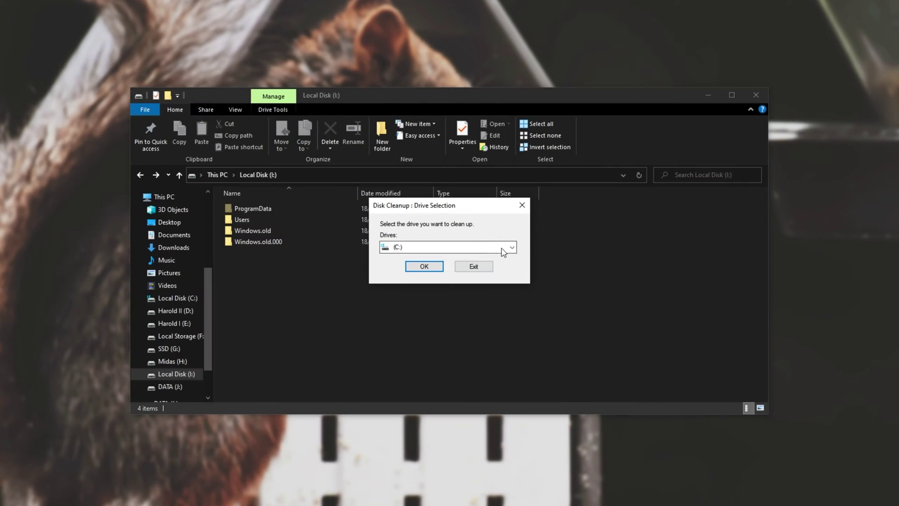
click(736, 373)
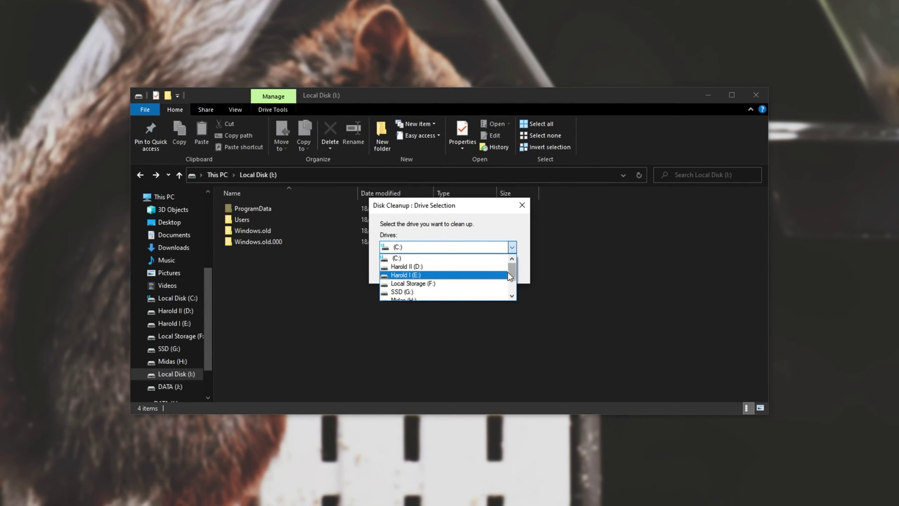
scroll(413, 284, down, 1)
click(412, 285)
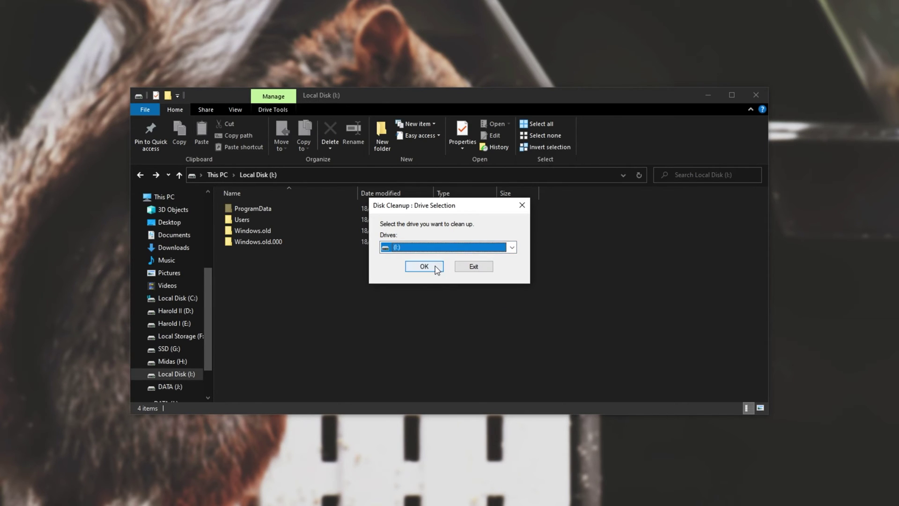
click(432, 267)
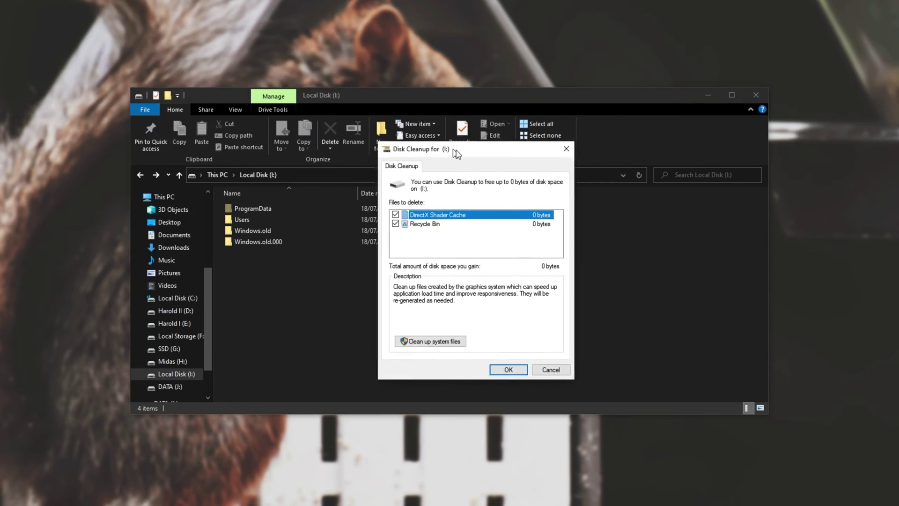
drag(485, 153, 450, 161)
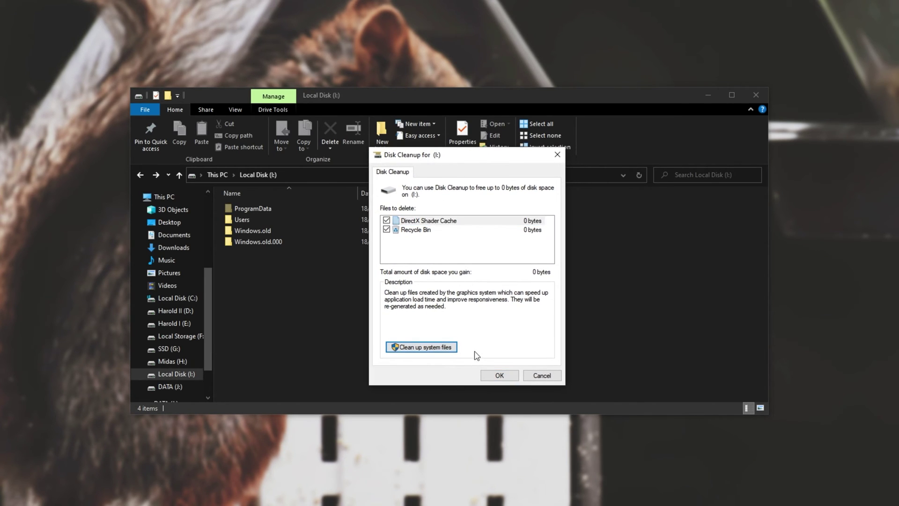
Step: Rescan drive (I:) with Clean up system files included
click(417, 348)
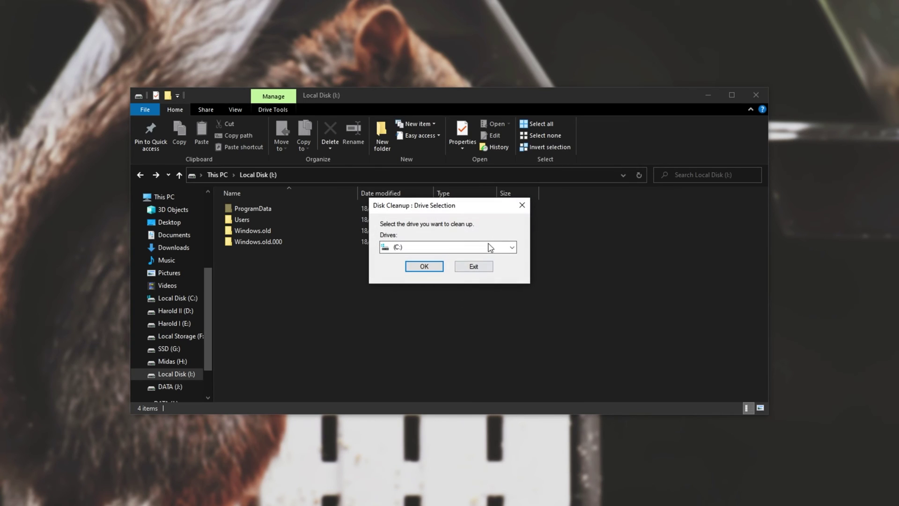
click(464, 247)
scroll(463, 281, down, 1)
click(465, 286)
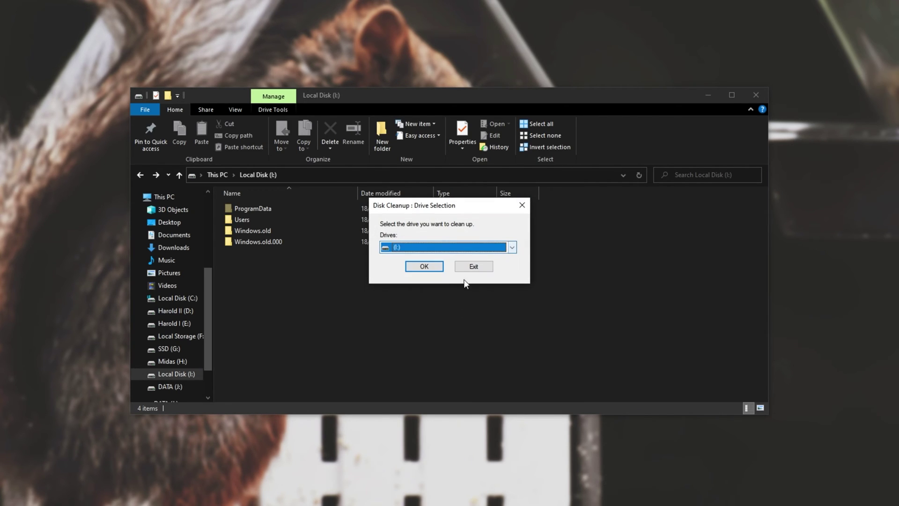
click(425, 267)
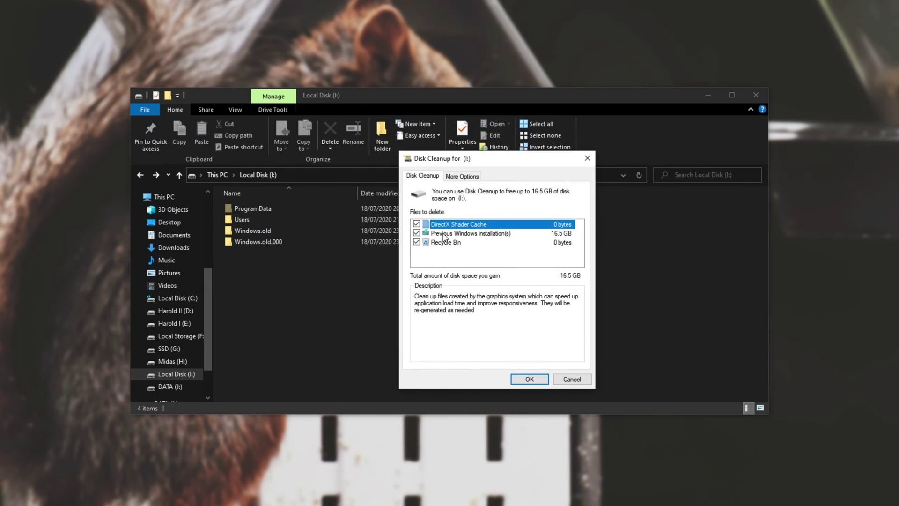
Step: Check Previous Windows installation(s), start the cleanup and confirm Delete Files
click(446, 234)
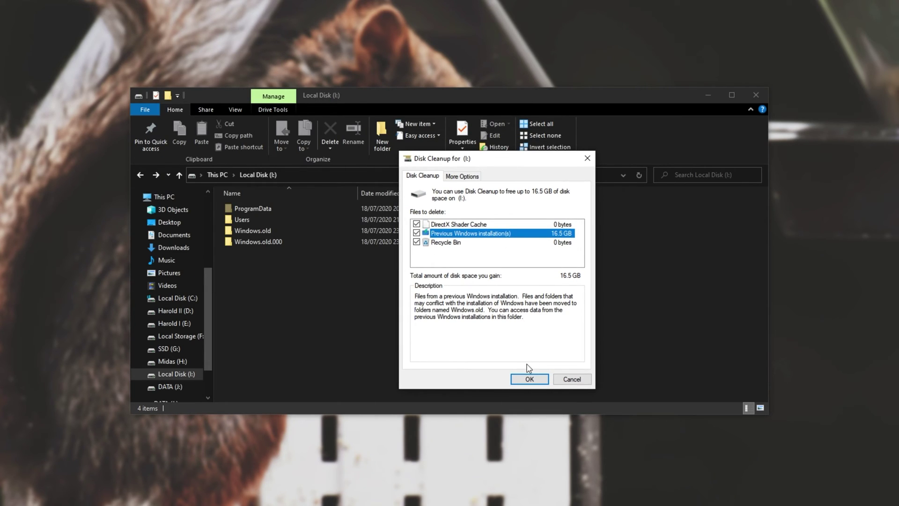
click(528, 378)
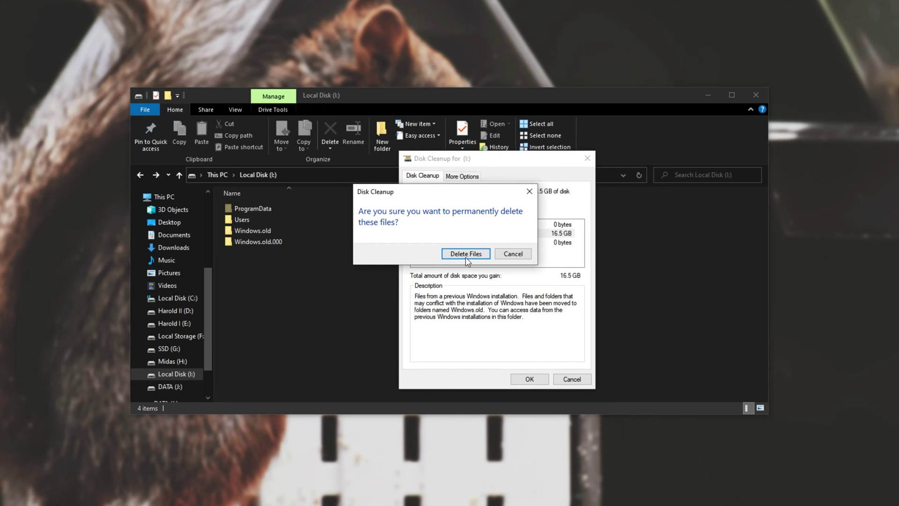
click(466, 254)
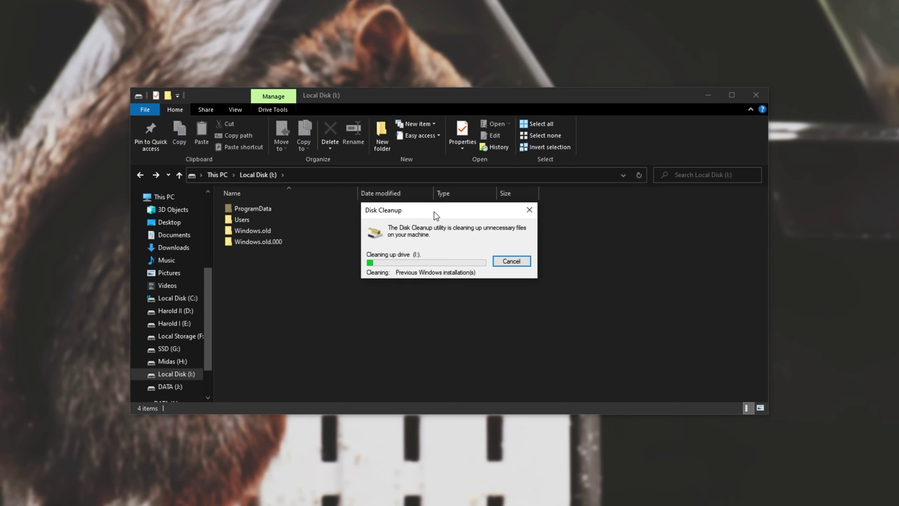
Step: Nudge the Disk Cleanup progress window while previous Windows installations are removed
drag(436, 215, 433, 211)
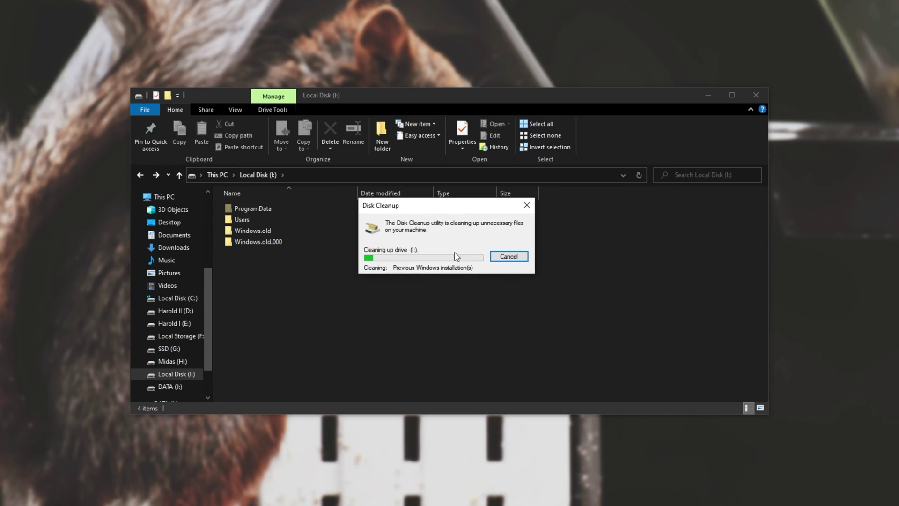